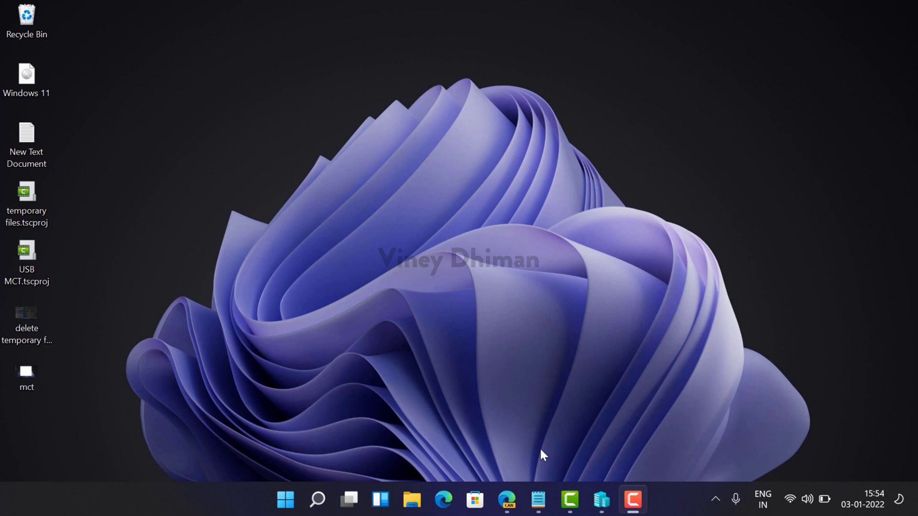
Step: View the Windows 11 specifications page in Edge before restarting to the boot menu
click(506, 500)
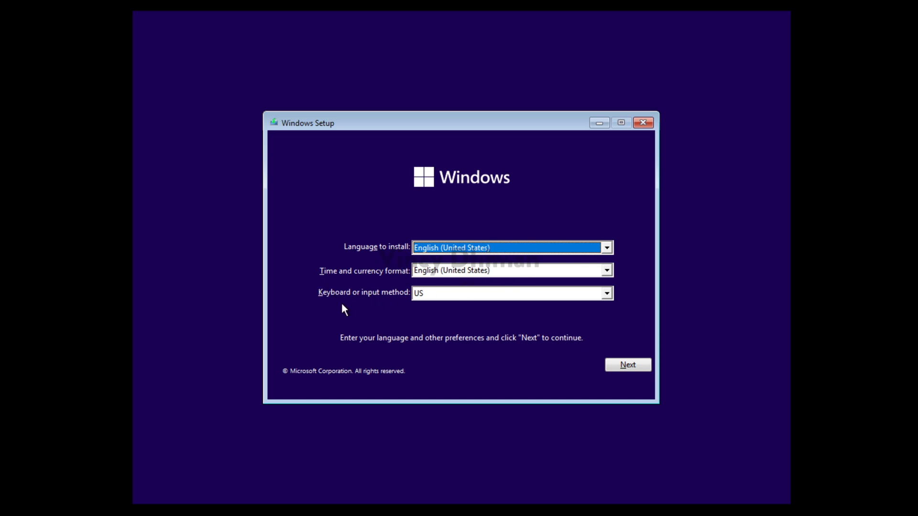
Step: Keep English (United States) language with US keyboard and continue to Install now
click(627, 366)
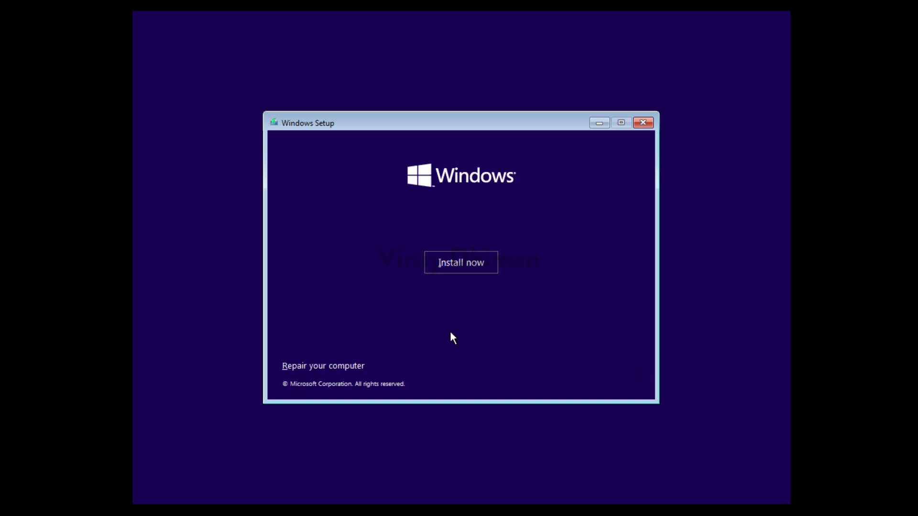
Step: Begin installation without a product key and continue with Windows 11 Home x64
click(467, 269)
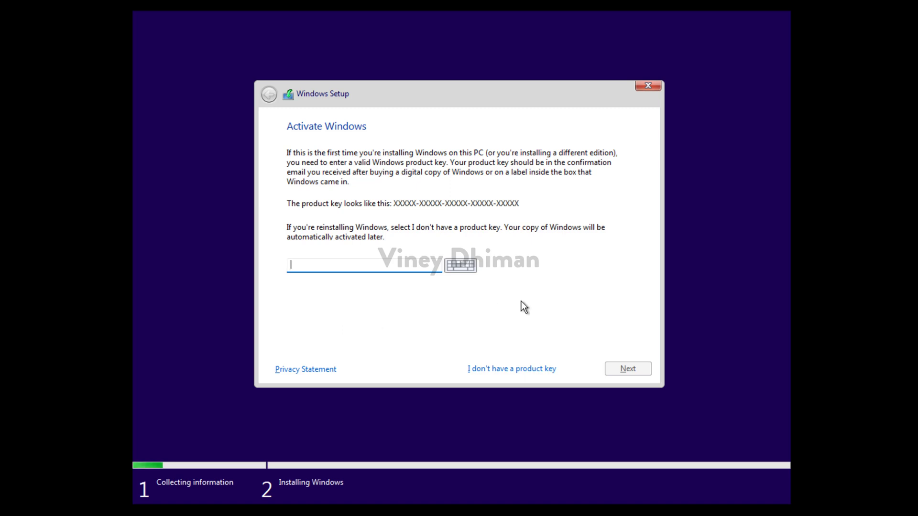
click(507, 370)
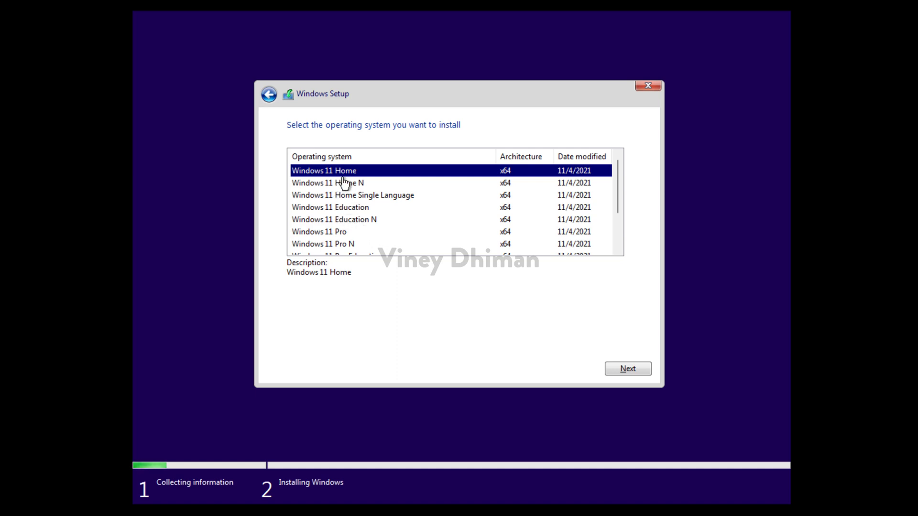
click(630, 372)
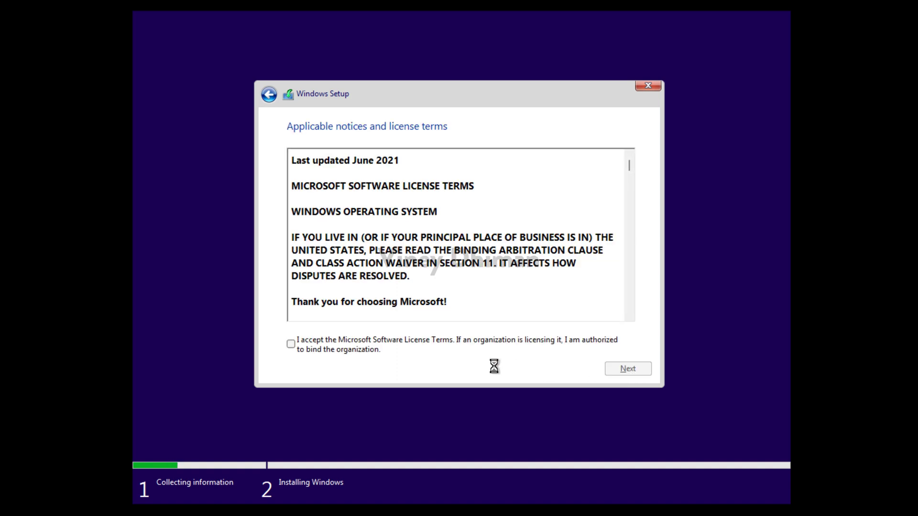
Step: Accept the Microsoft Software License Terms and continue to drive selection
click(291, 345)
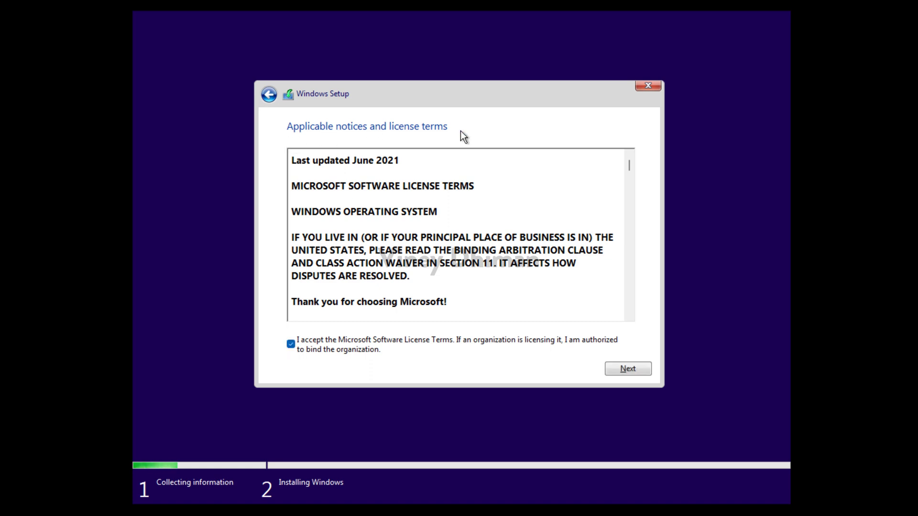
click(629, 367)
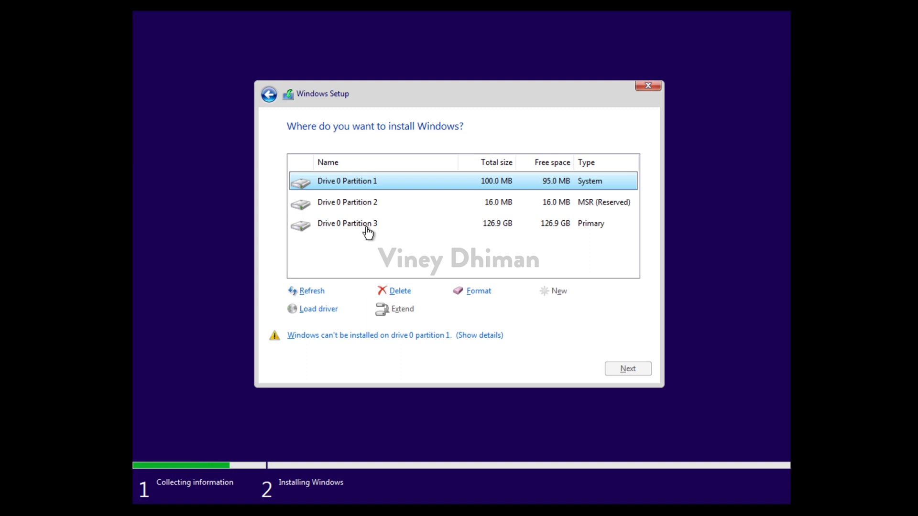
Step: Format the 126.9 GB Drive 0 Partition 3 and install Windows onto it
click(368, 233)
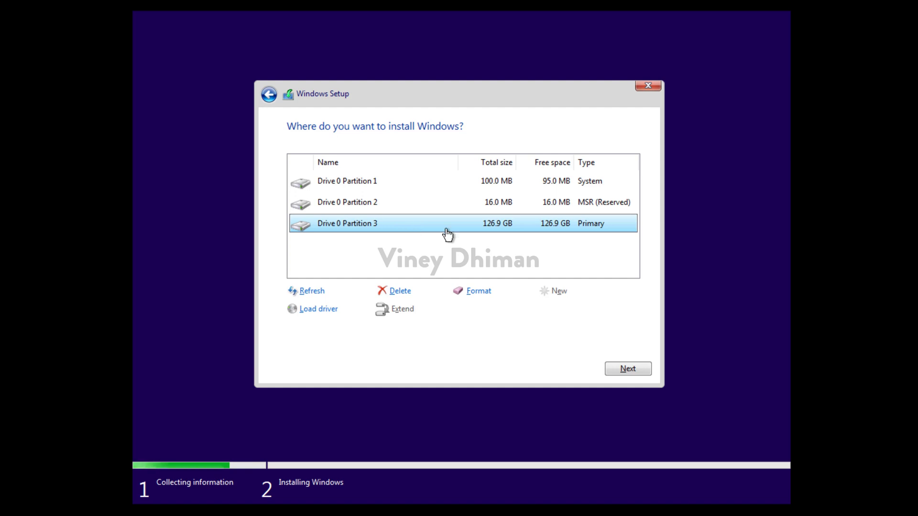
click(479, 292)
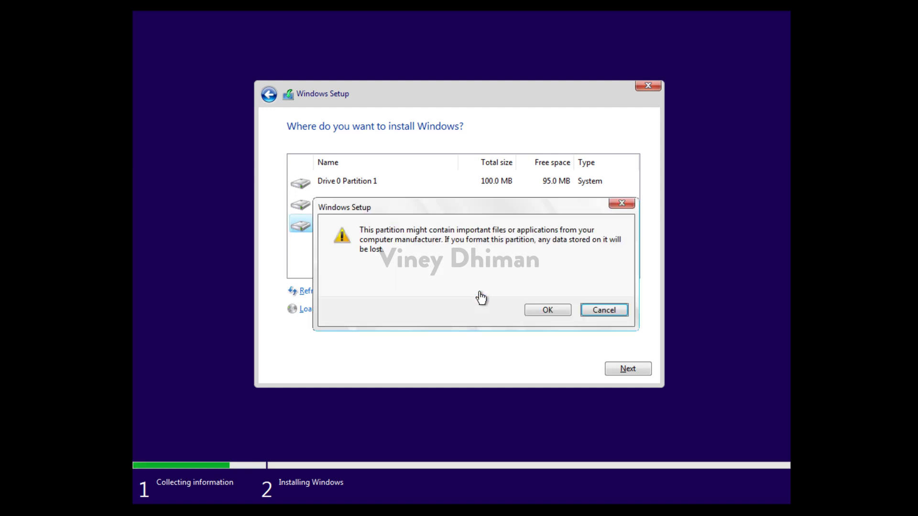
click(538, 312)
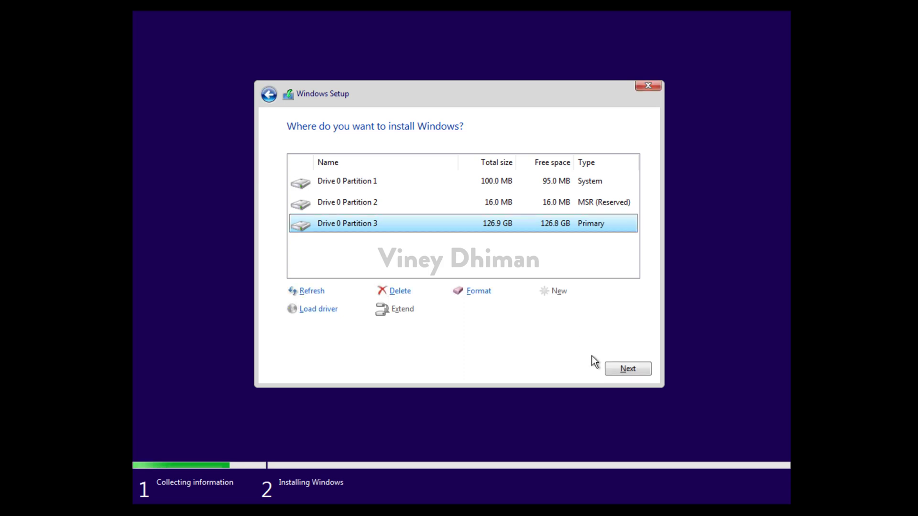
click(641, 371)
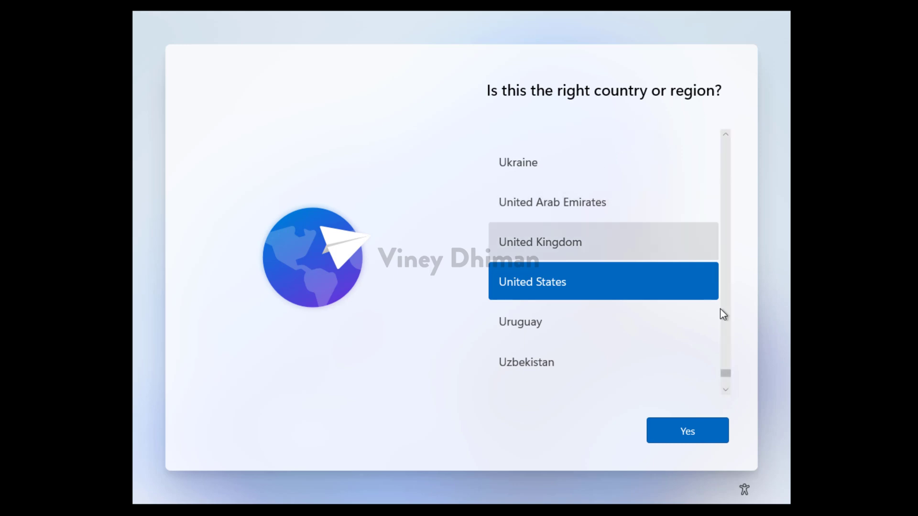
mouse_move(727, 375)
mouse_down()
mouse_move(728, 222)
mouse_move(724, 247)
mouse_up()
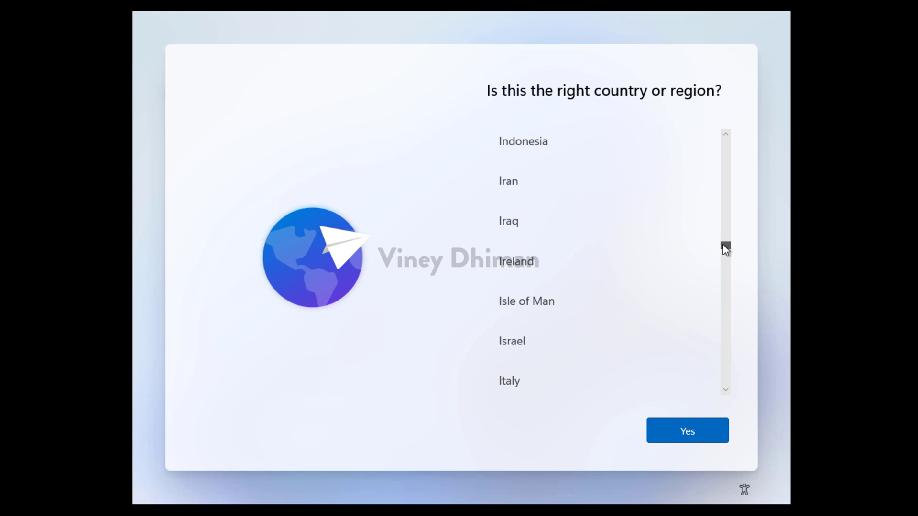
scroll(725, 248, up, 1)
scroll(725, 248, up, 2)
Step: Confirm India as the country or region
click(631, 245)
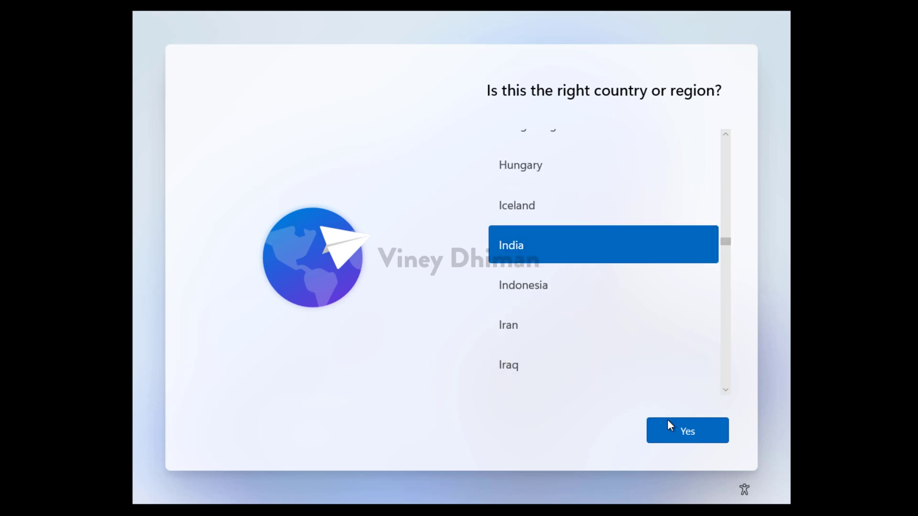
click(691, 436)
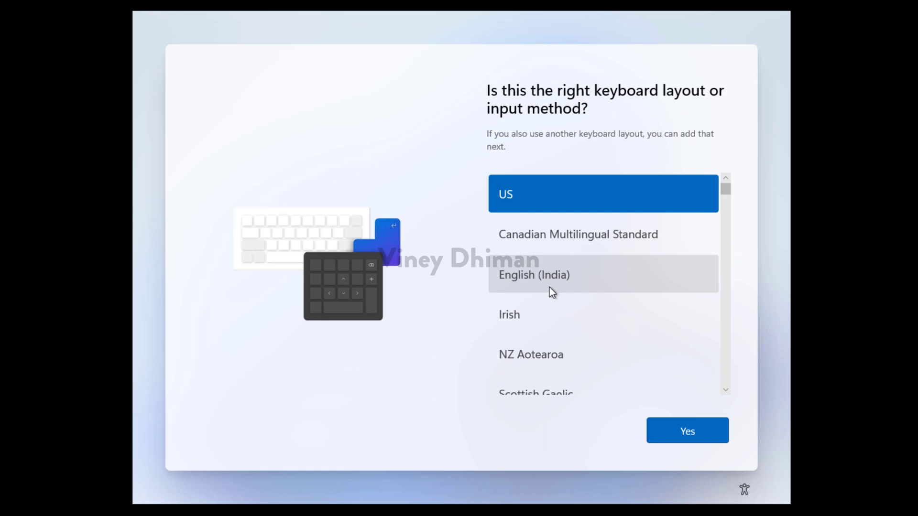
Step: Confirm English (India) as the keyboard layout
click(576, 285)
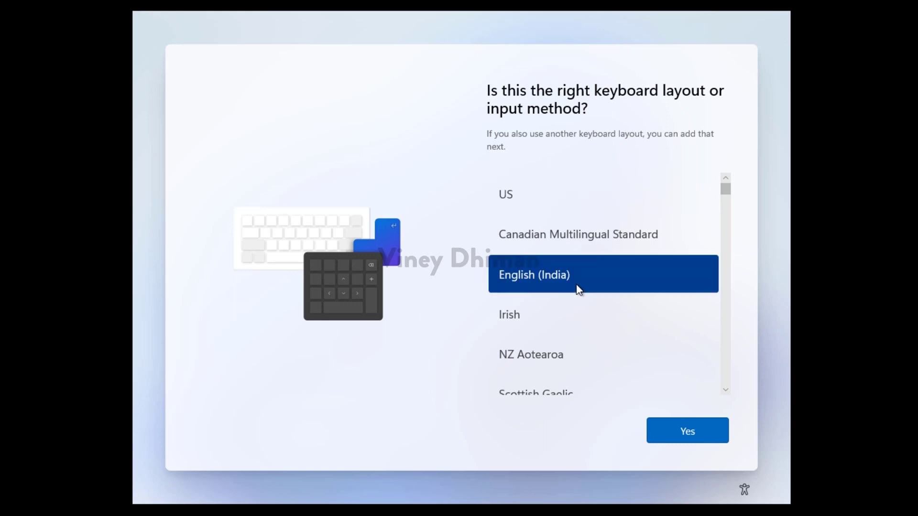
click(703, 433)
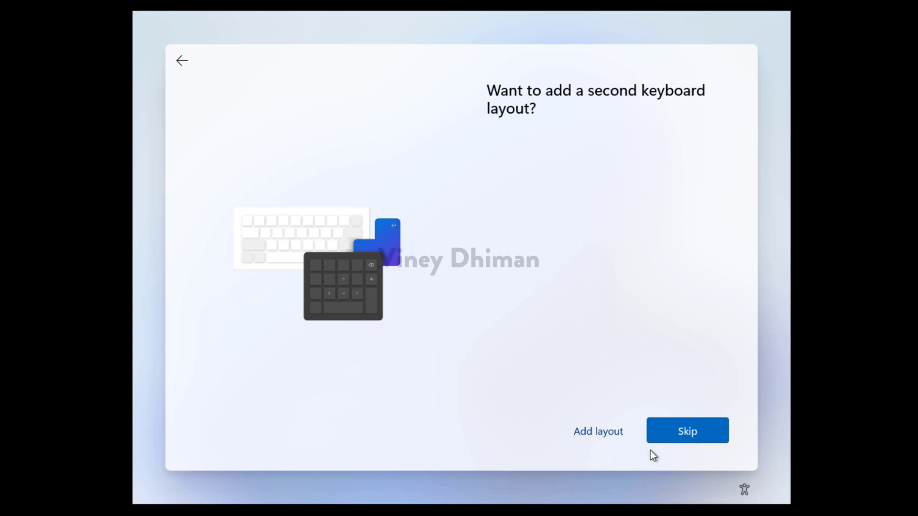
Step: Skip adding a second keyboard layout
click(692, 436)
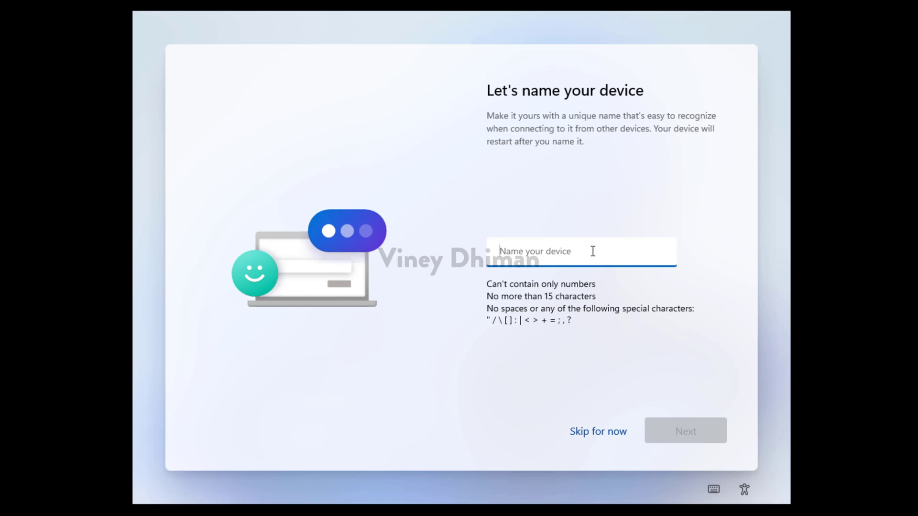
text(Viney Dhiman)
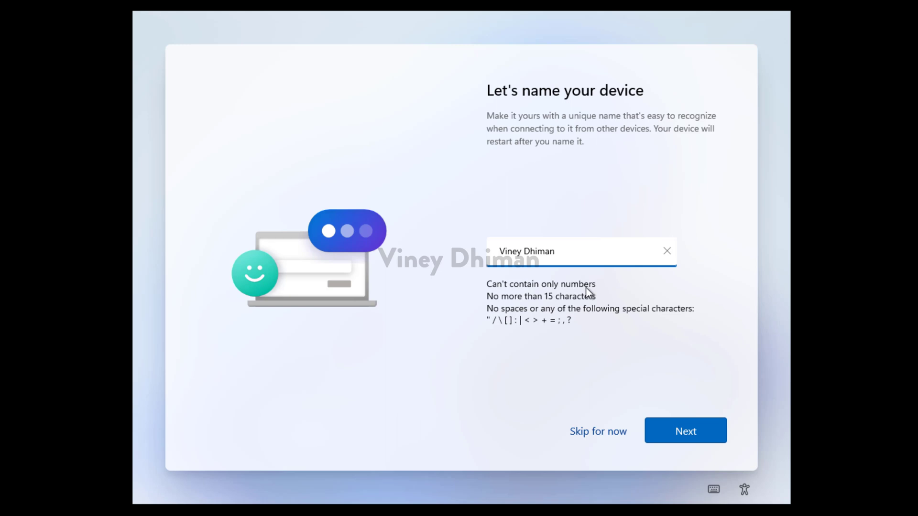
Step: Trim the overlong device name to a valid 'Viney' and continue
click(677, 440)
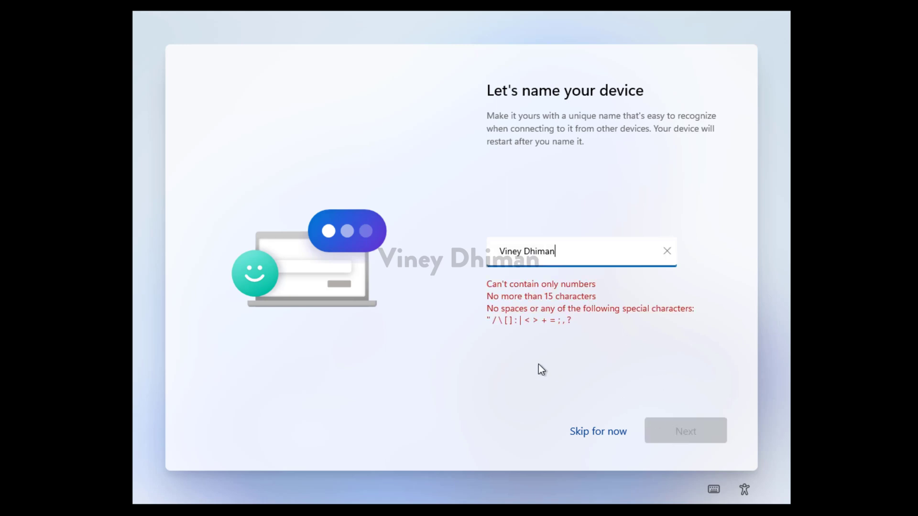
key(BackSpace)
key(BackSpace)
key(BackSpace)
key(BackSpace)
key(BackSpace)
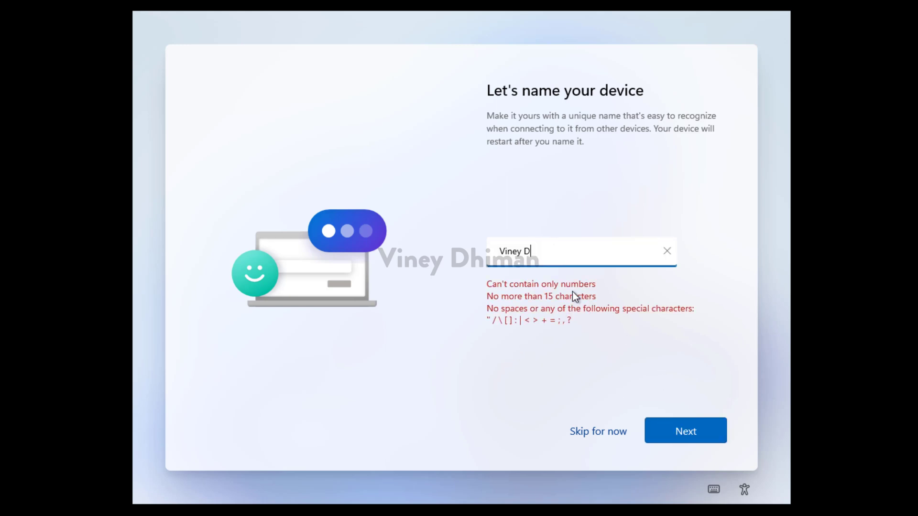
key(BackSpace)
key(BackSpace)
key(BackSpace)
text(y)
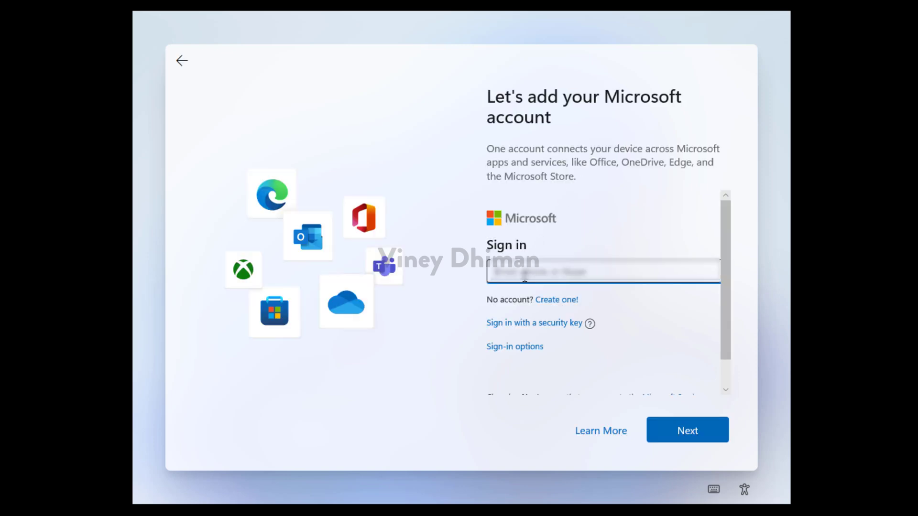
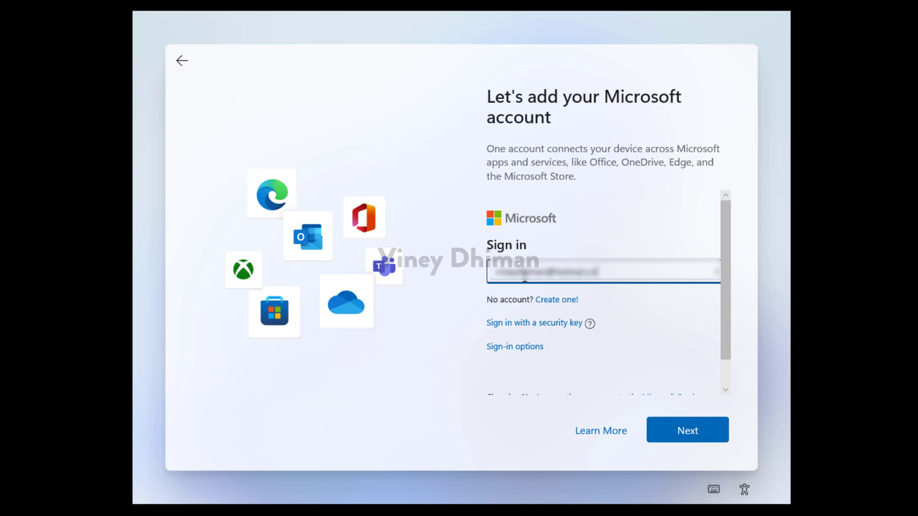
Step: Submit the Microsoft account email and approve the passwordless sign-in
key(Return)
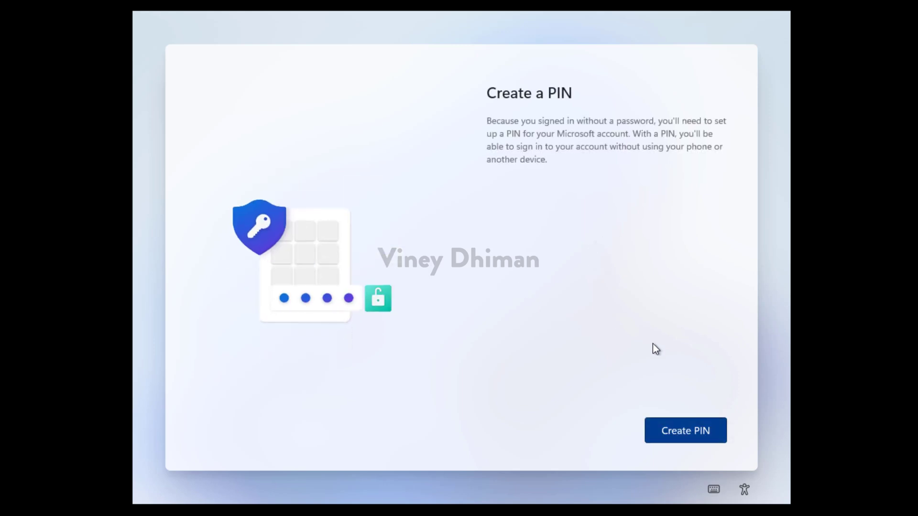
Step: Create and confirm a four-digit sign-in PIN, then save it
click(683, 433)
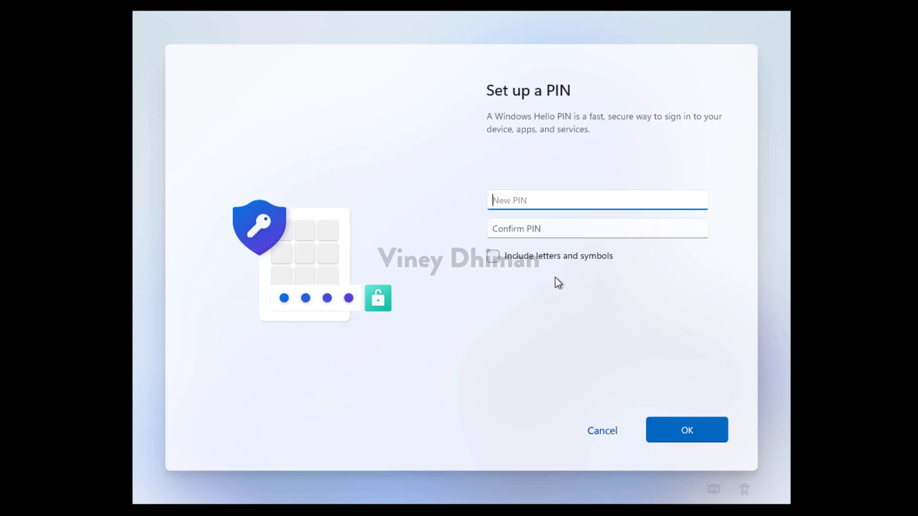
key(Tab)
text(1)
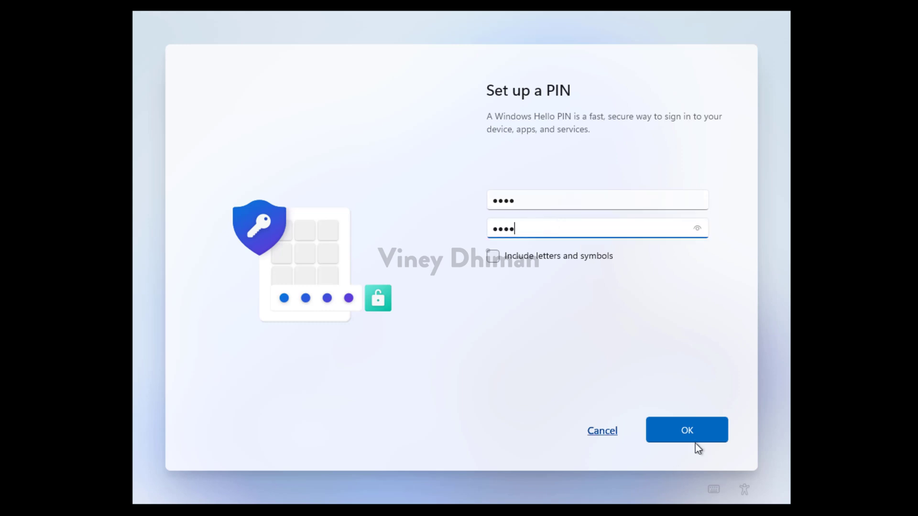
click(696, 439)
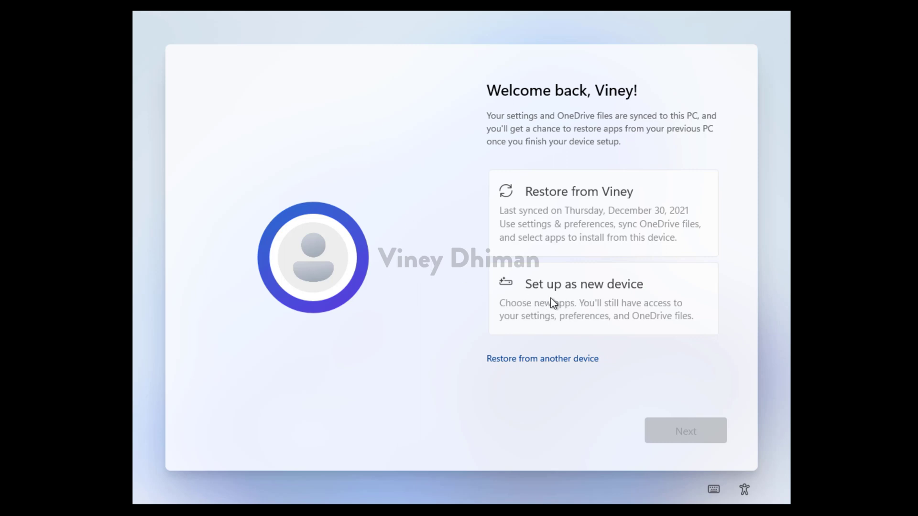
Step: Choose 'Set up as new device' and continue to the privacy settings page
click(594, 303)
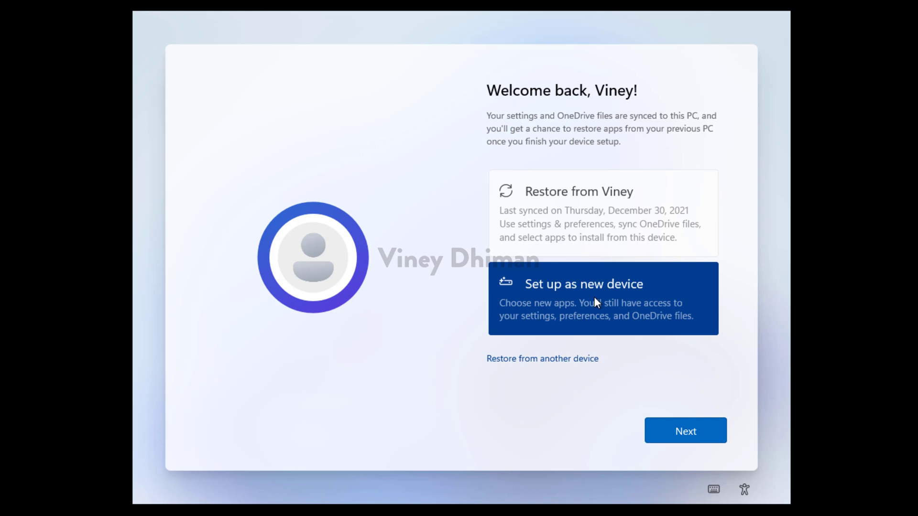
click(689, 437)
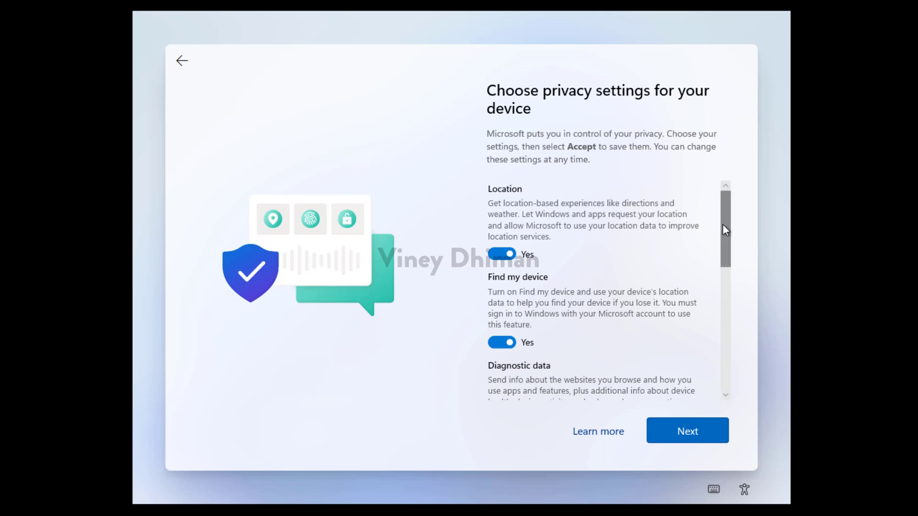
Step: Accept the privacy settings with location and Find my device left on
drag(722, 224, 731, 387)
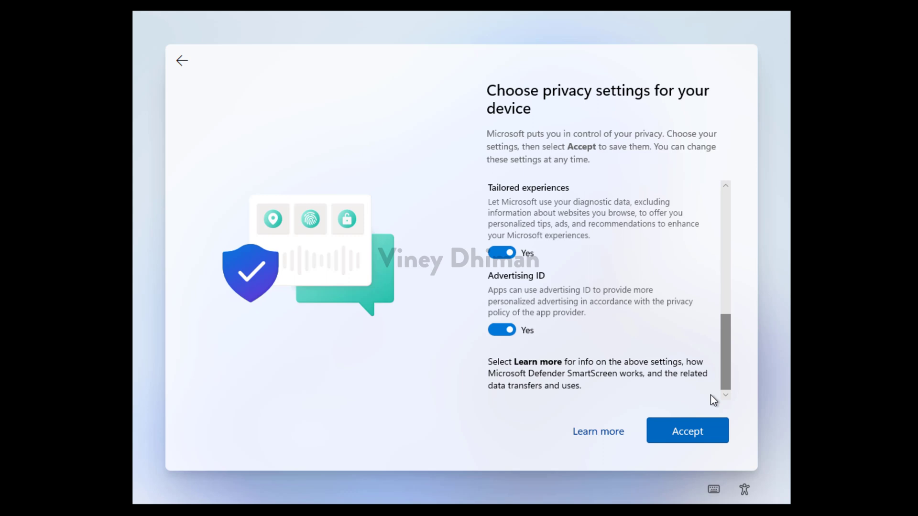
click(702, 435)
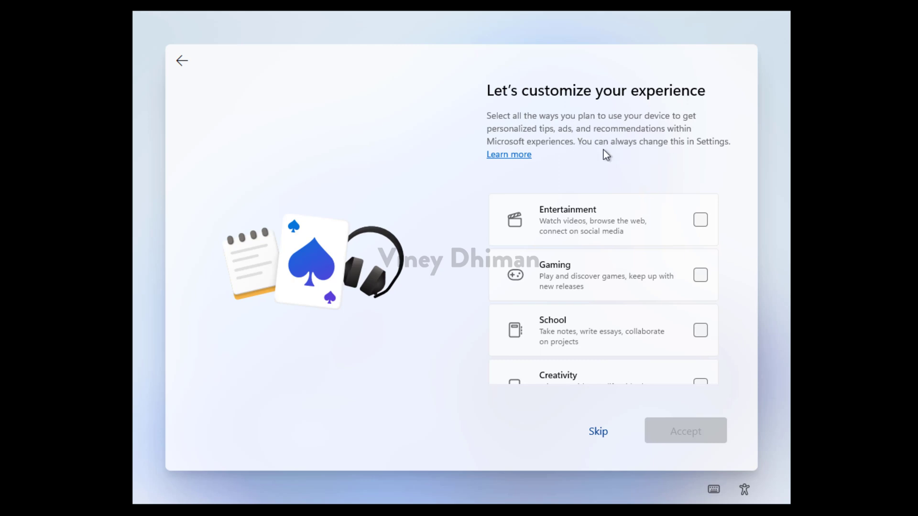
mouse_move(726, 252)
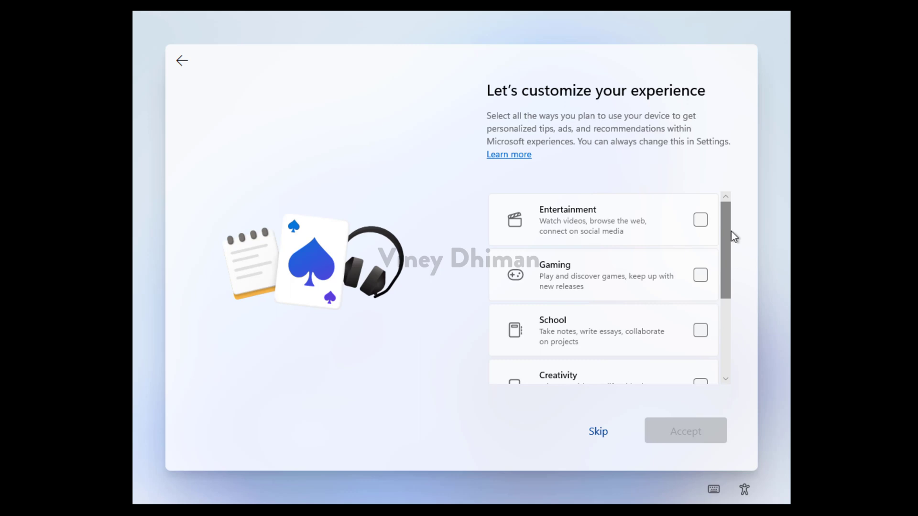
drag(731, 236, 730, 349)
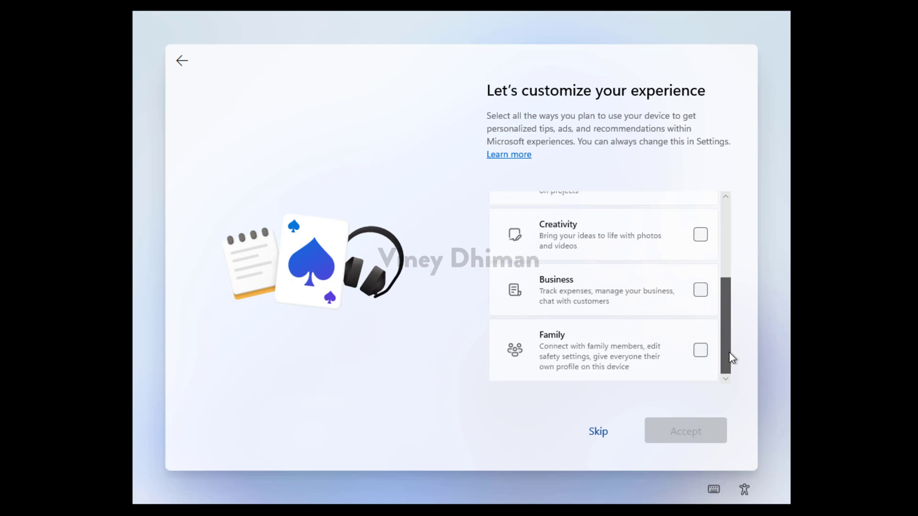
Step: Skip the customize-your-experience choices to reach the OneDrive backup offer
click(598, 432)
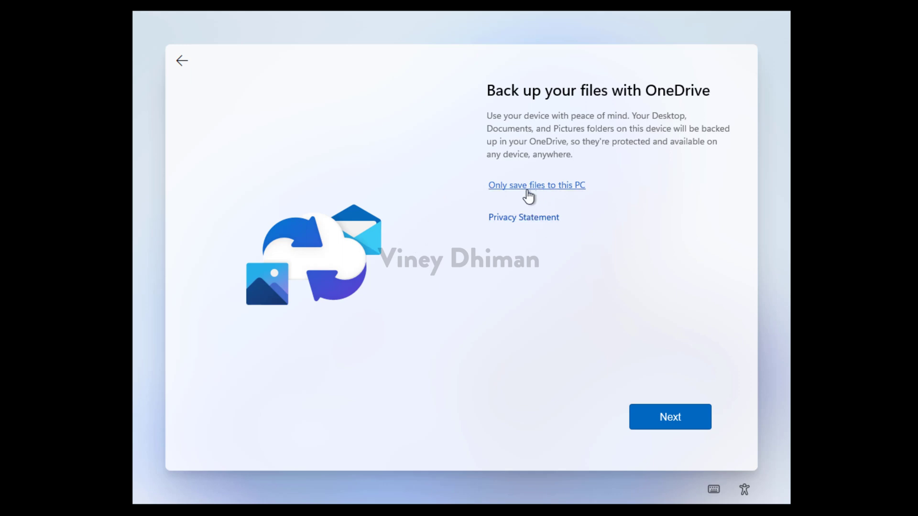
Step: Choose 'Only save files to this PC' so setup finishes and the desktop appears
click(568, 188)
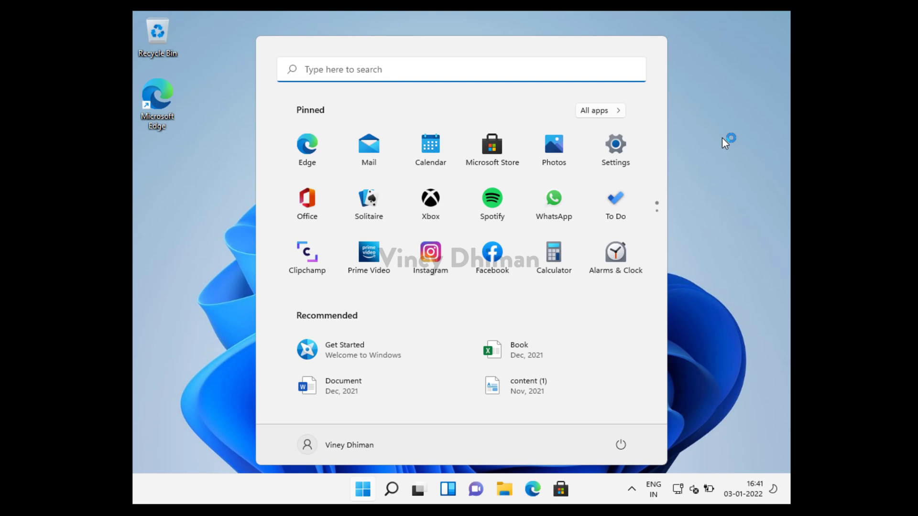
Step: Launch Settings from the Start menu's pinned tiles, landing on the System page
click(363, 489)
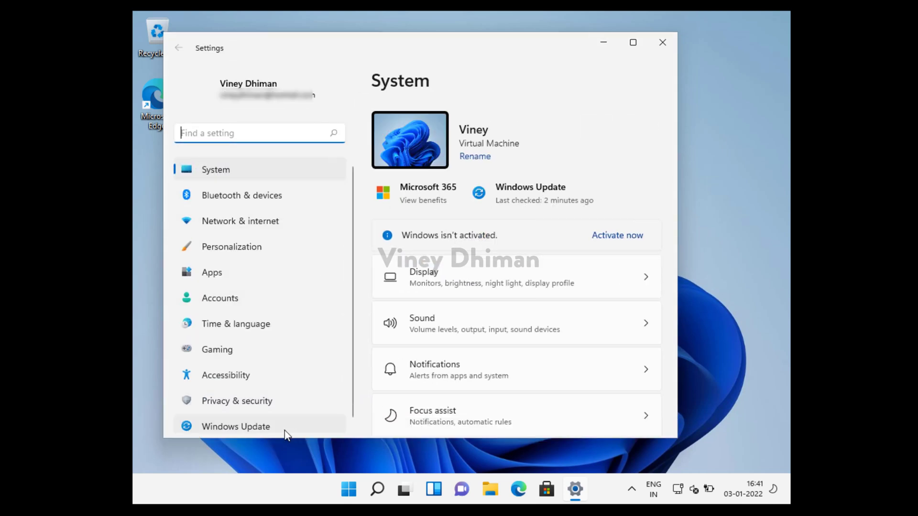
Step: Show Windows Update maximized, listing five pending updates including the 2021-12 Cumulative Update
click(286, 436)
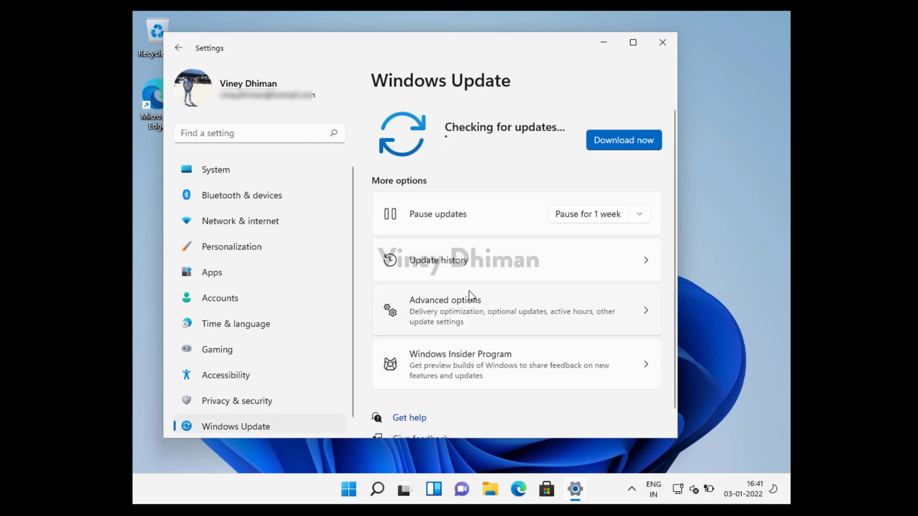
click(634, 43)
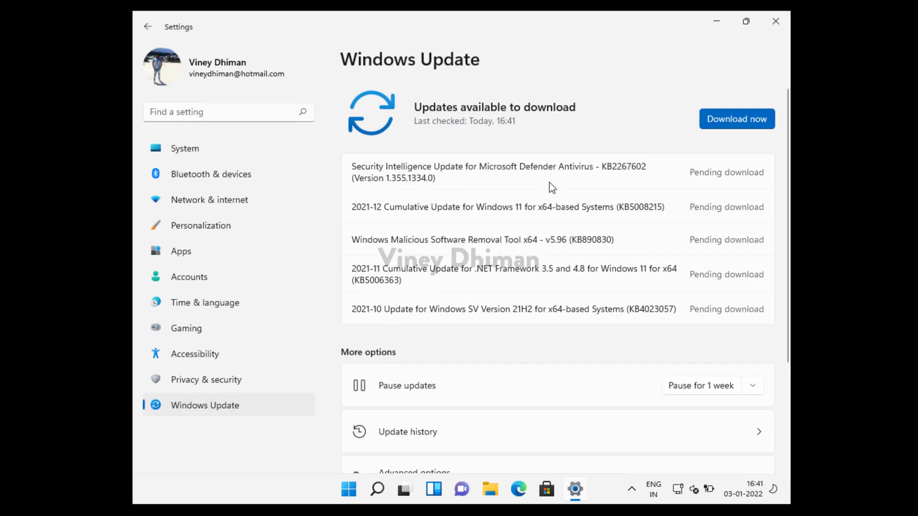